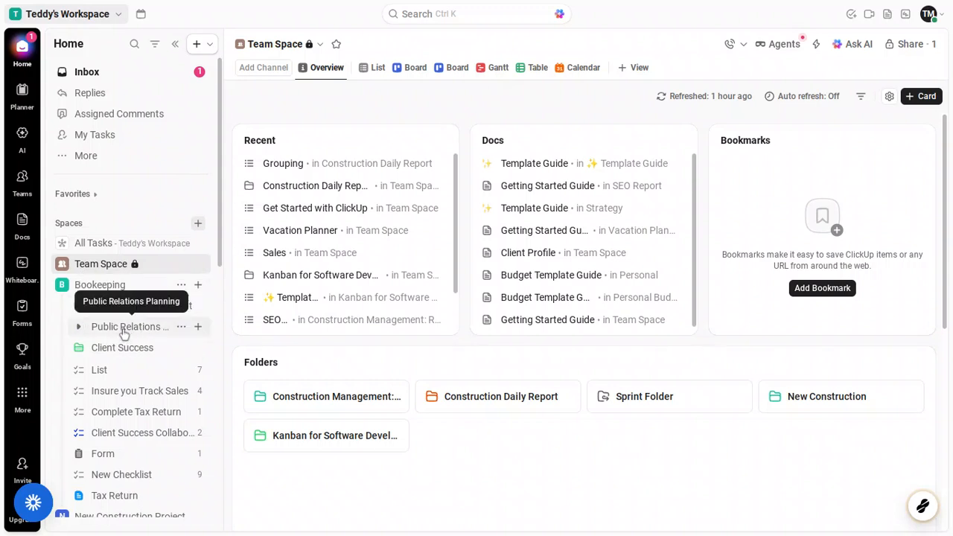
# Step: Expand the HR space and open its List
pyautogui.scroll(-3, 124, 333)
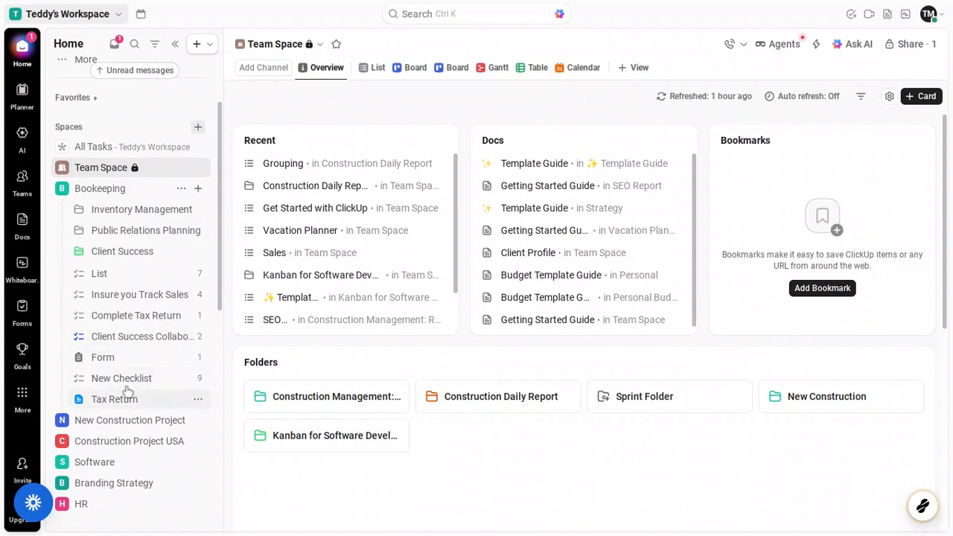
pyautogui.scroll(-4, 161, 379)
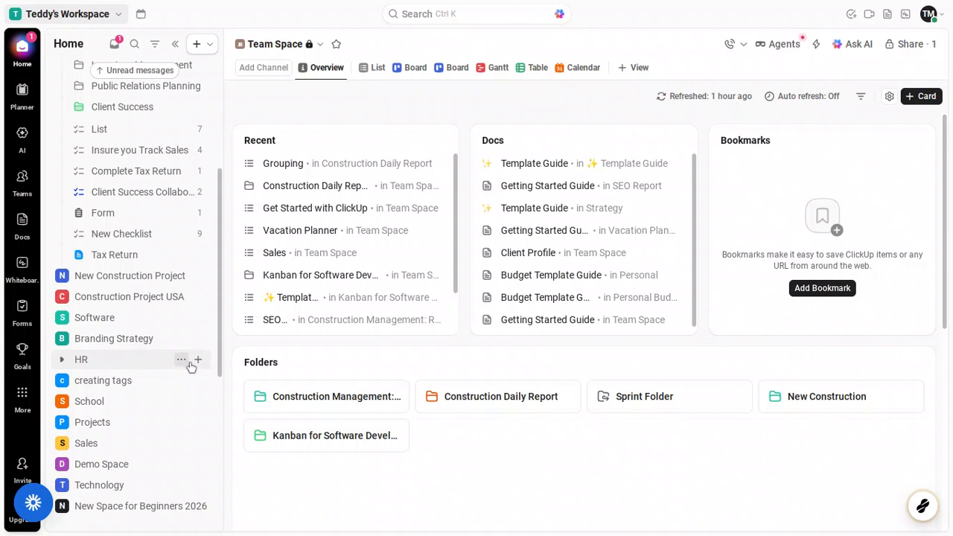
pyautogui.click(63, 360)
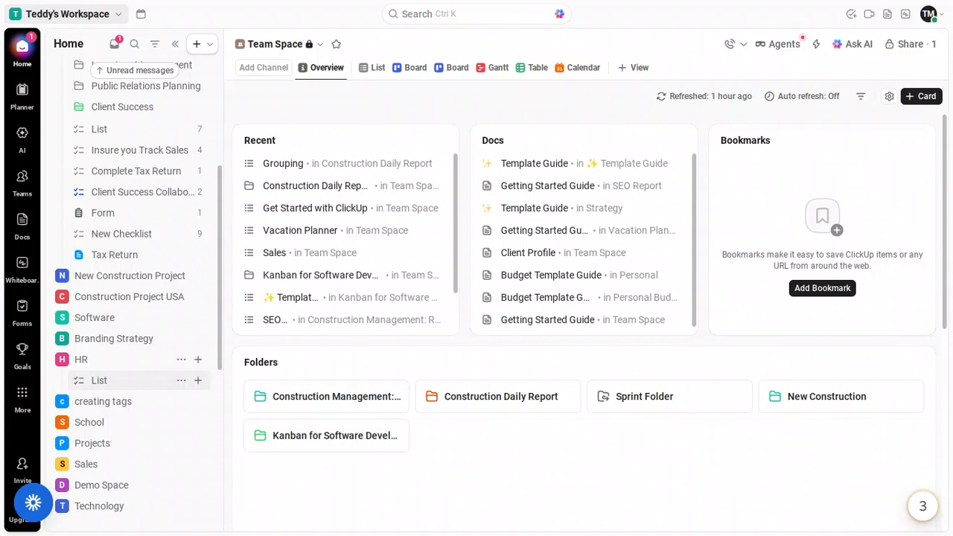
pyautogui.click(99, 381)
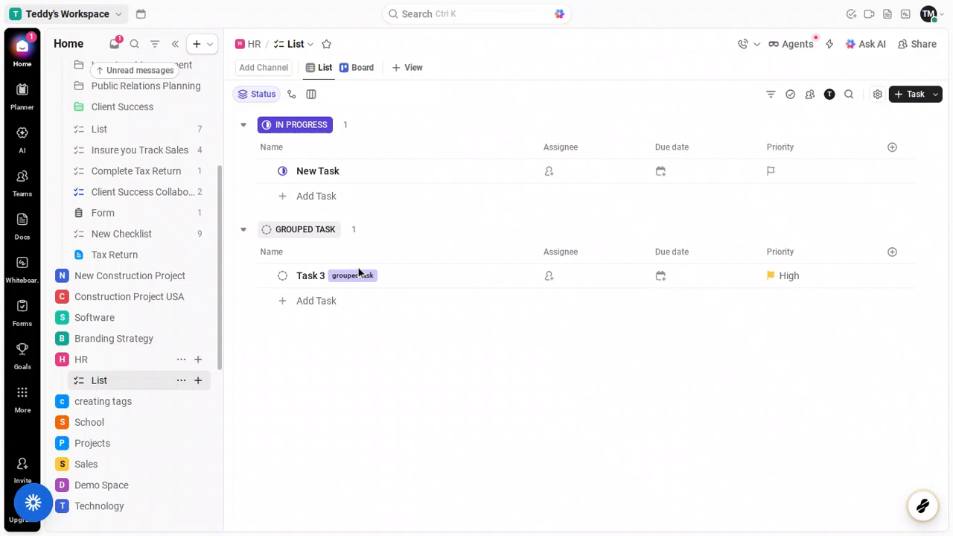
# Step: Add a task named "Task 4" to the Grouped Task status group
pyautogui.click(312, 306)
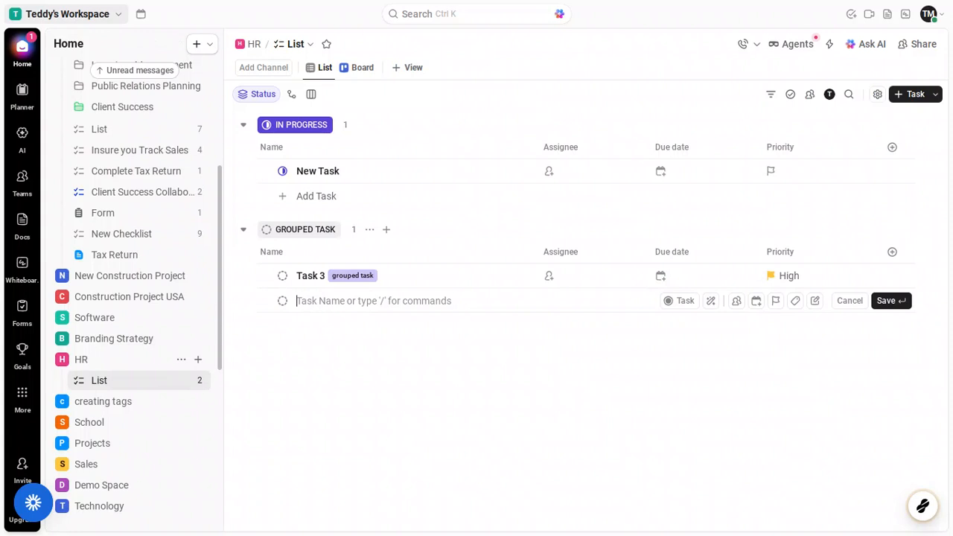
pyautogui.write('ts')
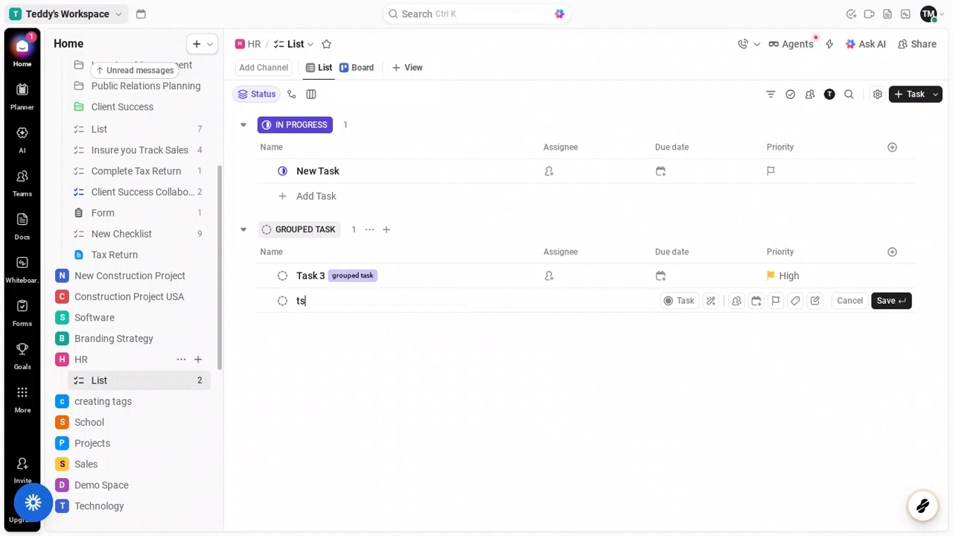
pyautogui.press('BackSpace')
pyautogui.write('ask')
pyautogui.press('BackSpace')
pyautogui.press('BackSpace')
pyautogui.press('BackSpace')
pyautogui.press('BackSpace')
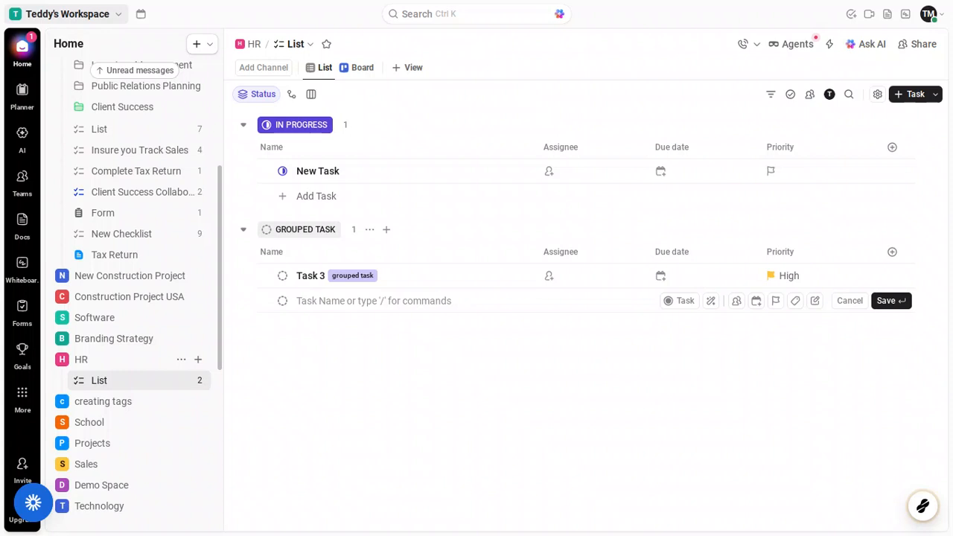
pyautogui.write('Task')
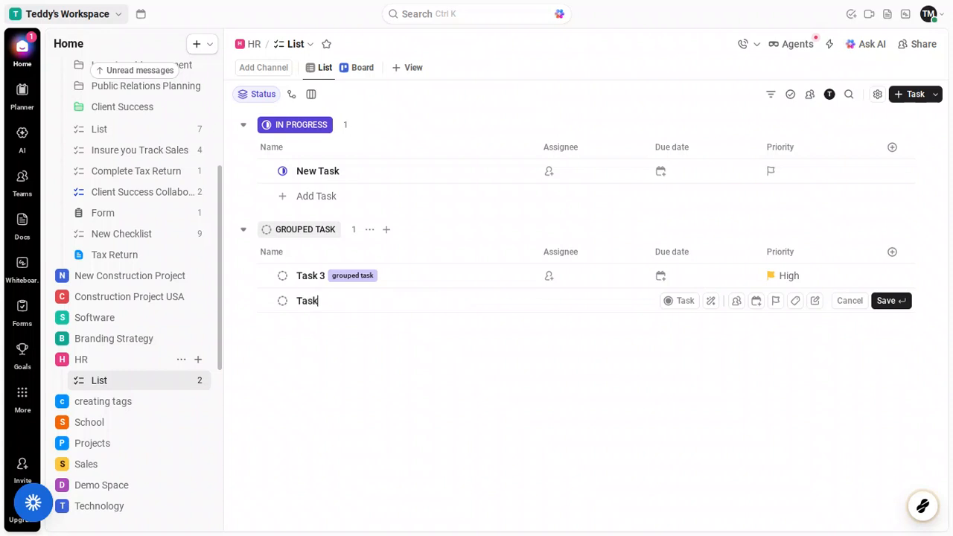
pyautogui.write(' $')
pyautogui.press('BackSpace')
pyautogui.write('4')
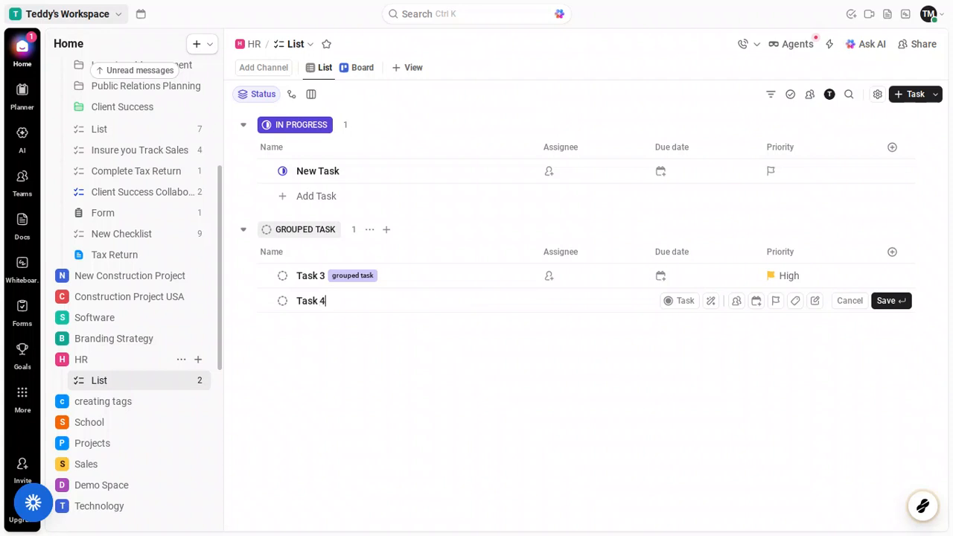
pyautogui.click(885, 300)
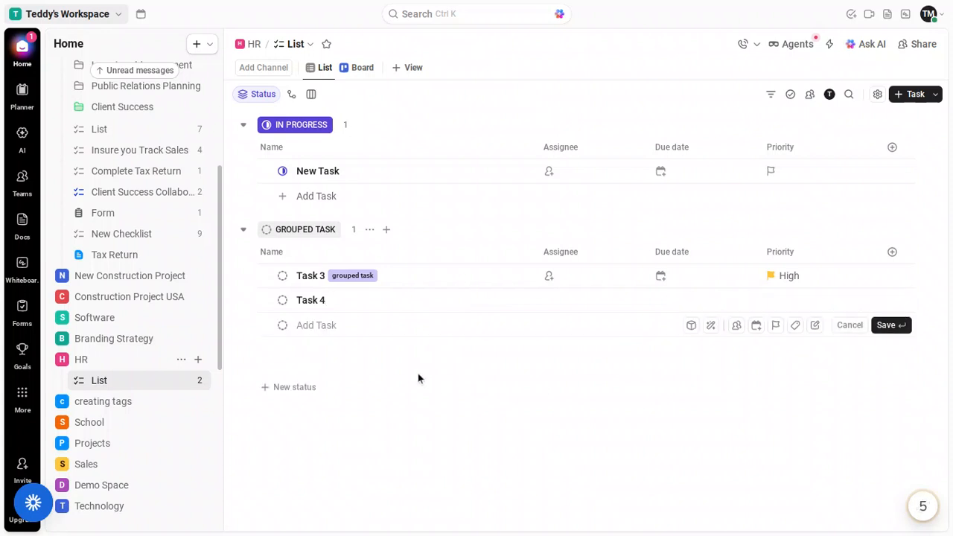
# Step: Add a task named "Task 5" below Task 4 in the Grouped Task group
pyautogui.click(329, 325)
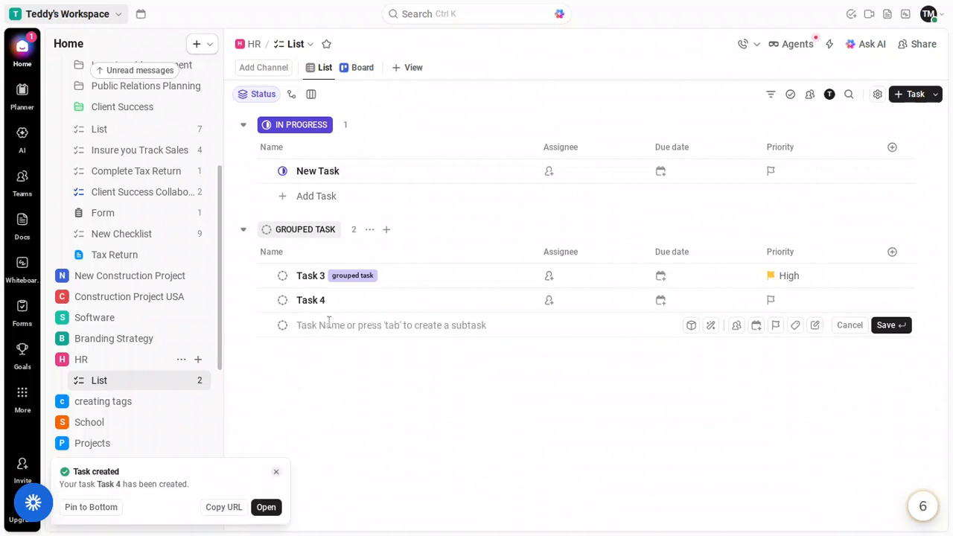
pyautogui.write('Ta')
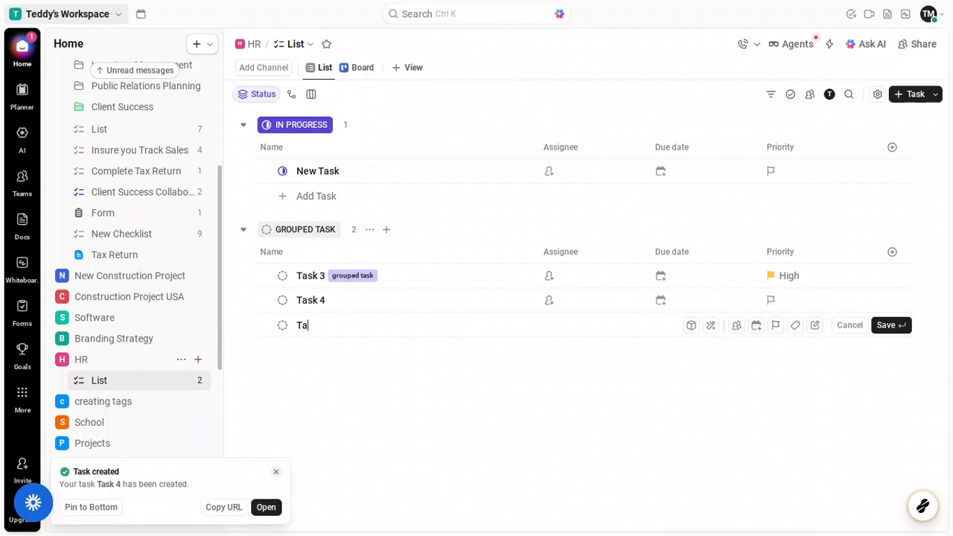
pyautogui.write('sk 5')
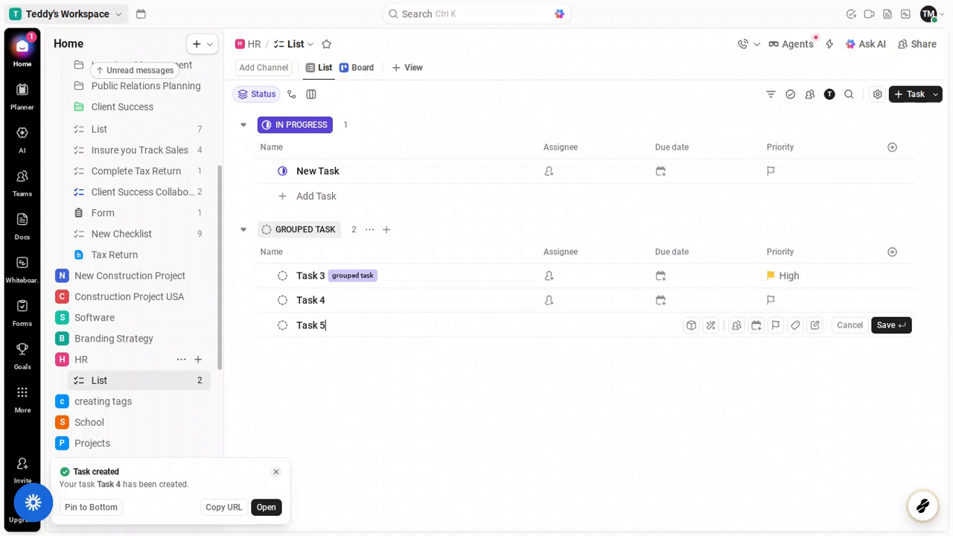
pyautogui.click(899, 328)
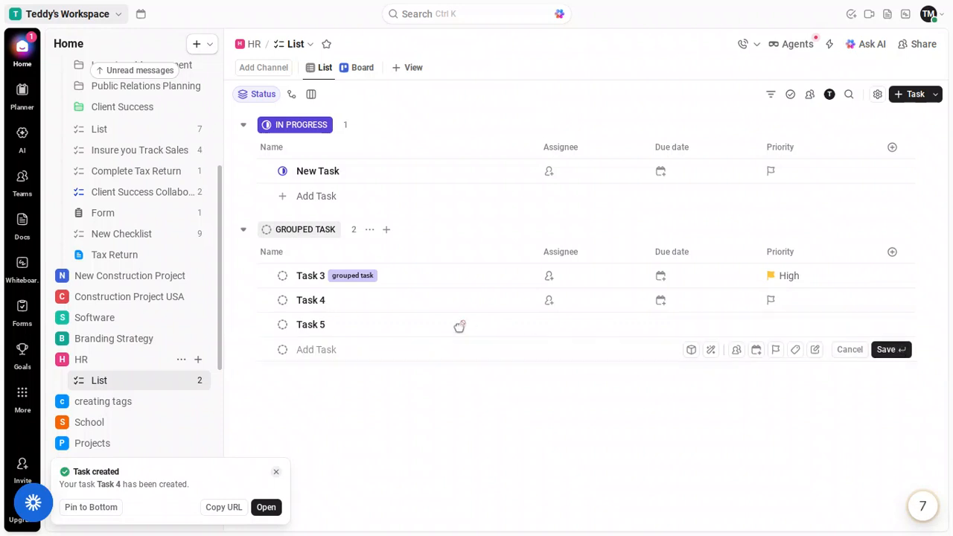
# Step: Add a task named "Task 6" to the Grouped Task group and end task entry
pyautogui.click(328, 349)
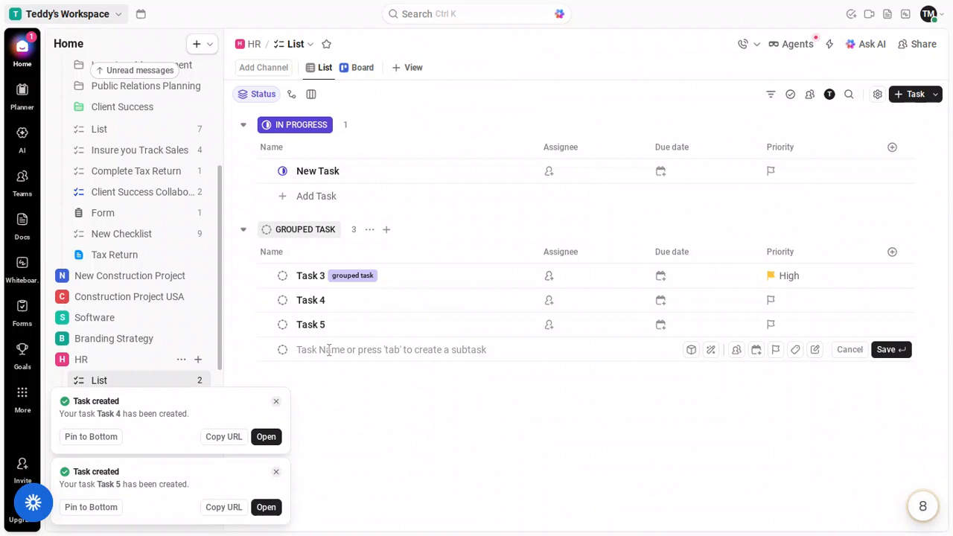
pyautogui.write('Task')
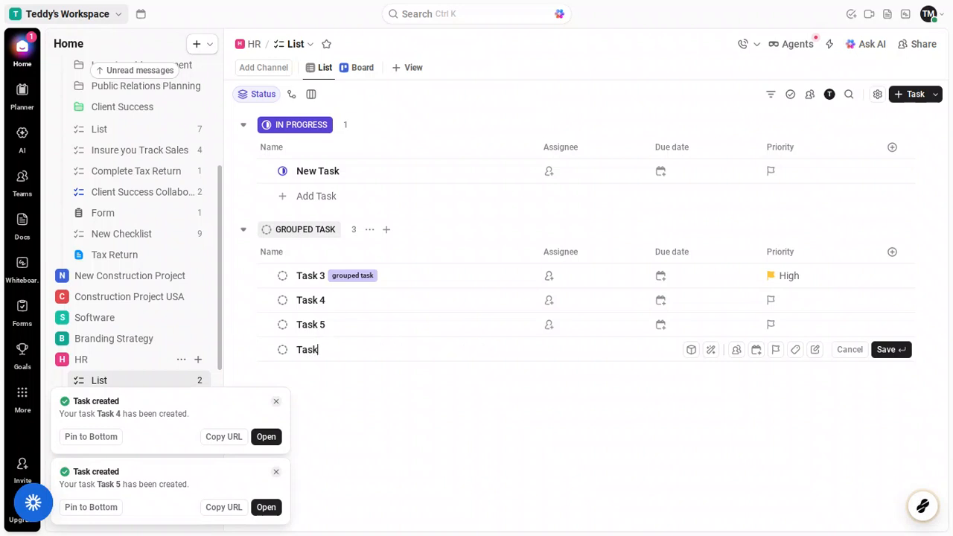
pyautogui.write(' 6')
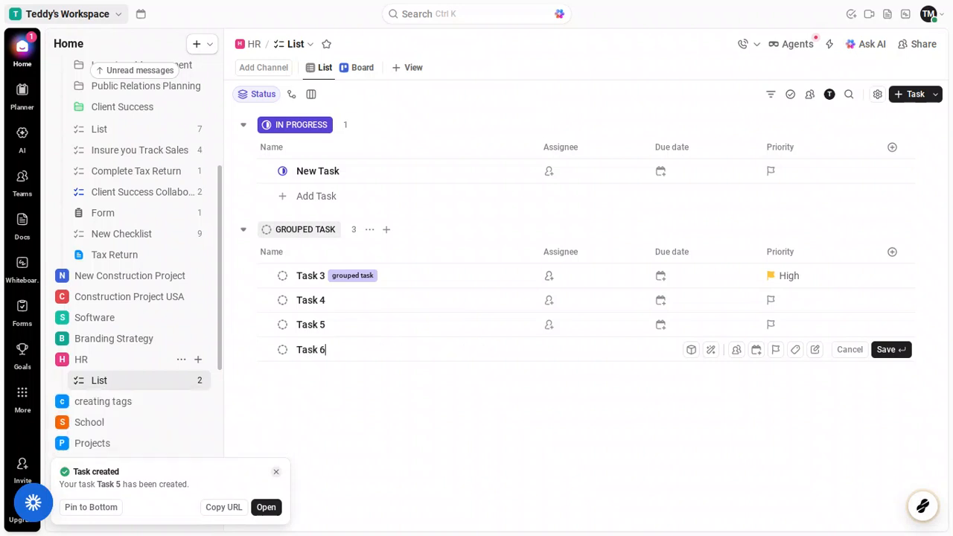
pyautogui.click(884, 352)
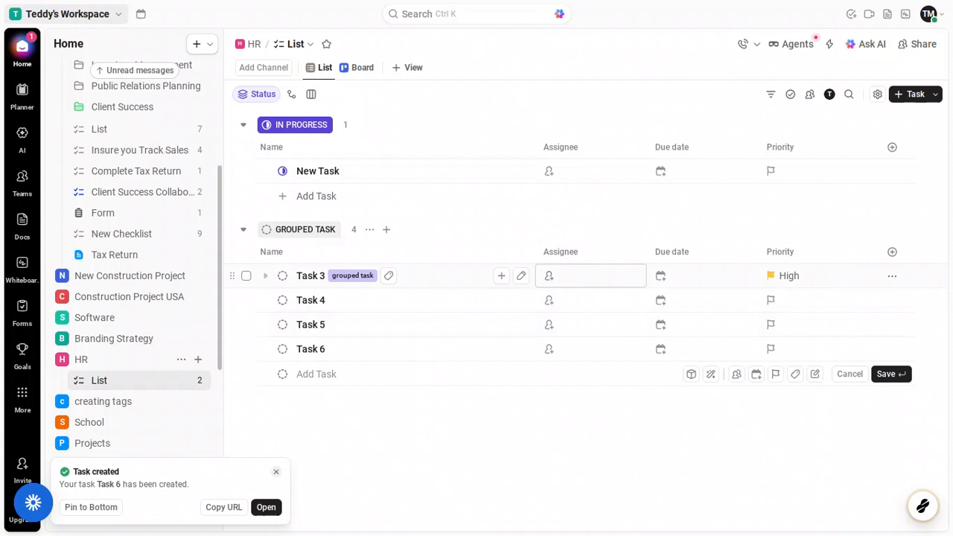
pyautogui.press('Escape')
# Step: Assign Task 3 to the third person in the list of people
pyautogui.click(551, 279)
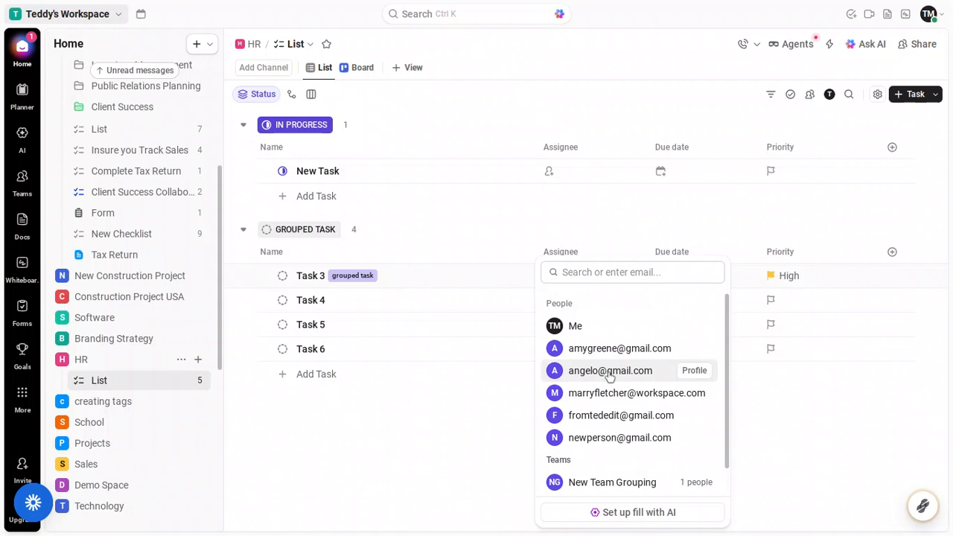
pyautogui.click(609, 371)
pyautogui.press('Escape')
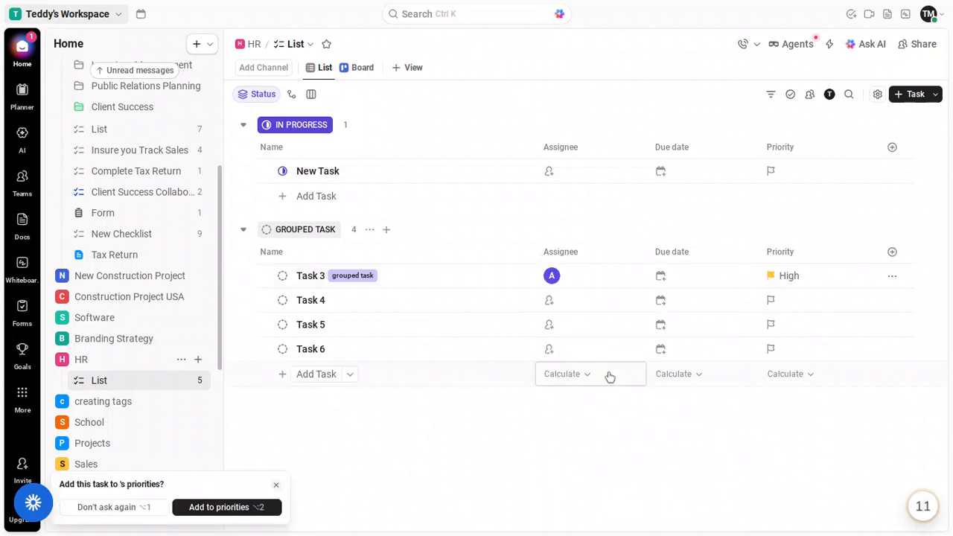
# Step: Set the due date of Task 3 to March 26, 2026
pyautogui.click(662, 277)
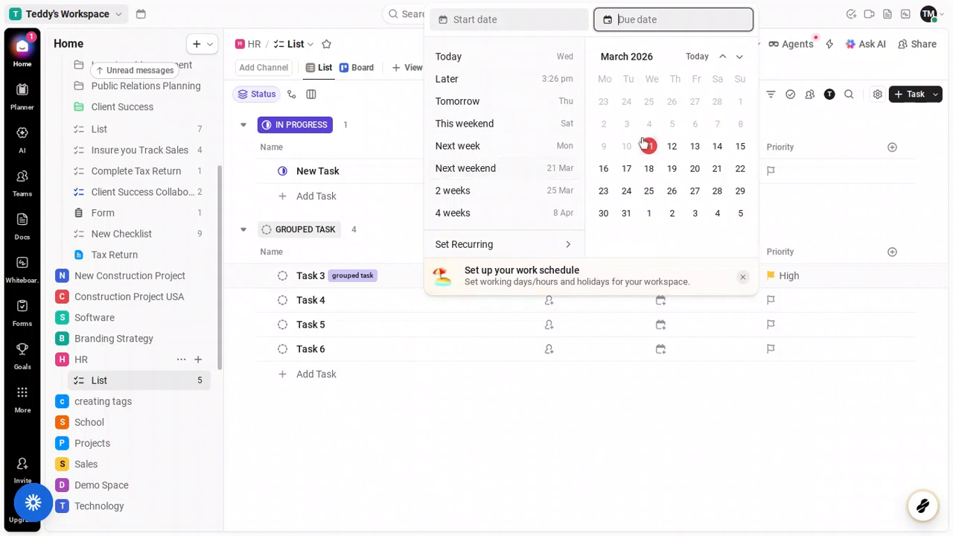
pyautogui.click(674, 193)
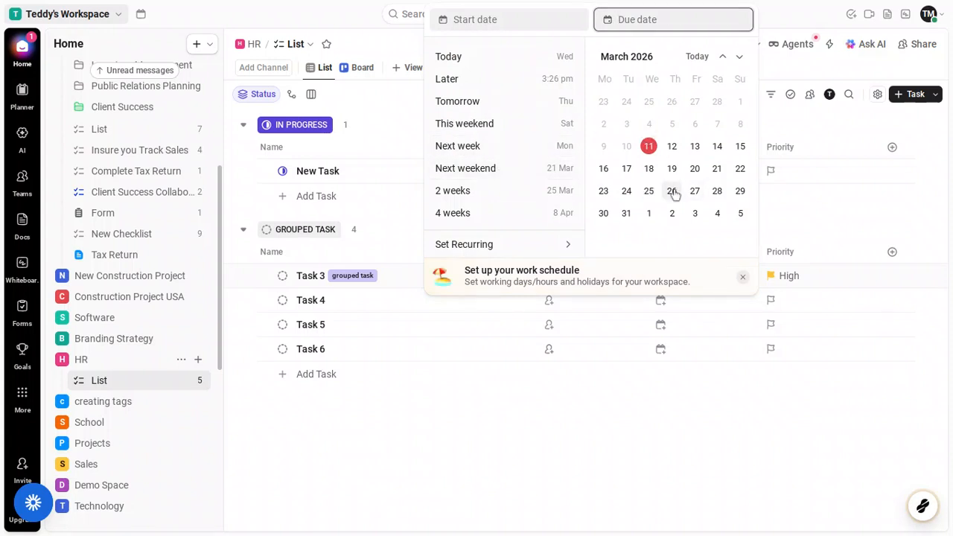
pyautogui.click(673, 192)
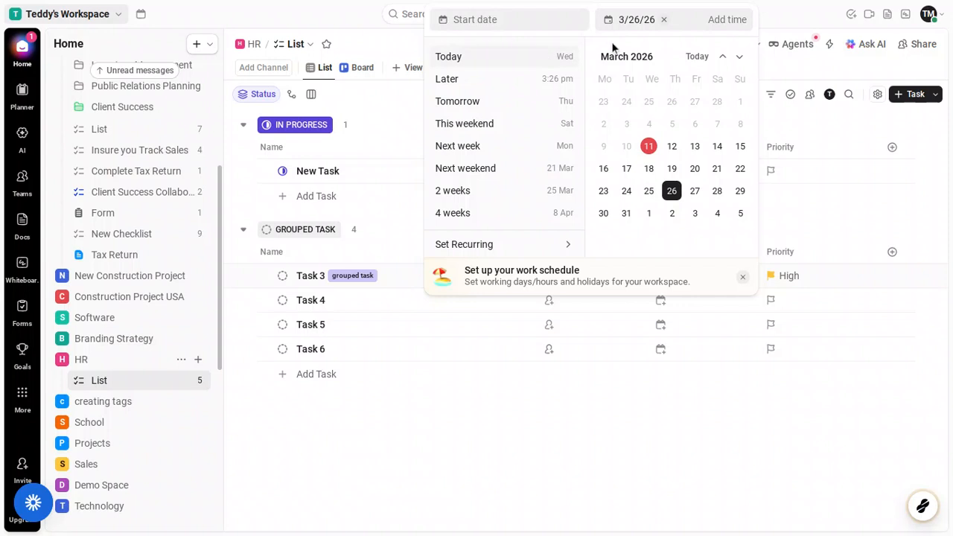
# Step: Set the start date of Task 3 to this weekend, Saturday, at 3:30 pm
pyautogui.click(508, 20)
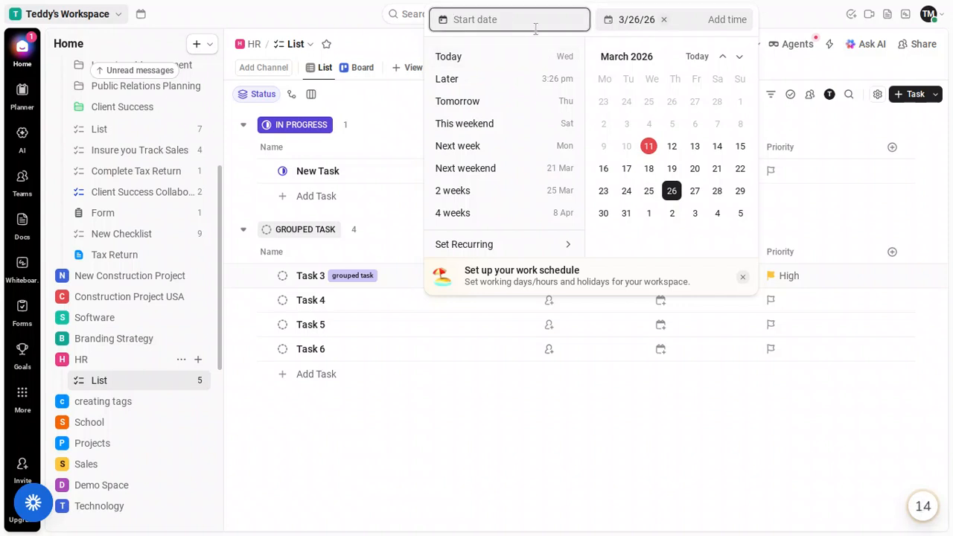
pyautogui.click(504, 127)
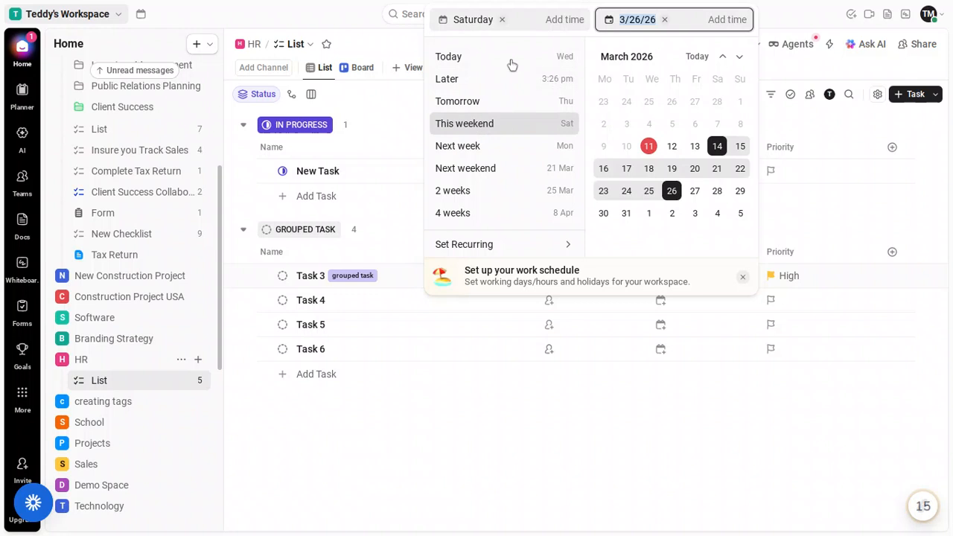
pyautogui.click(575, 25)
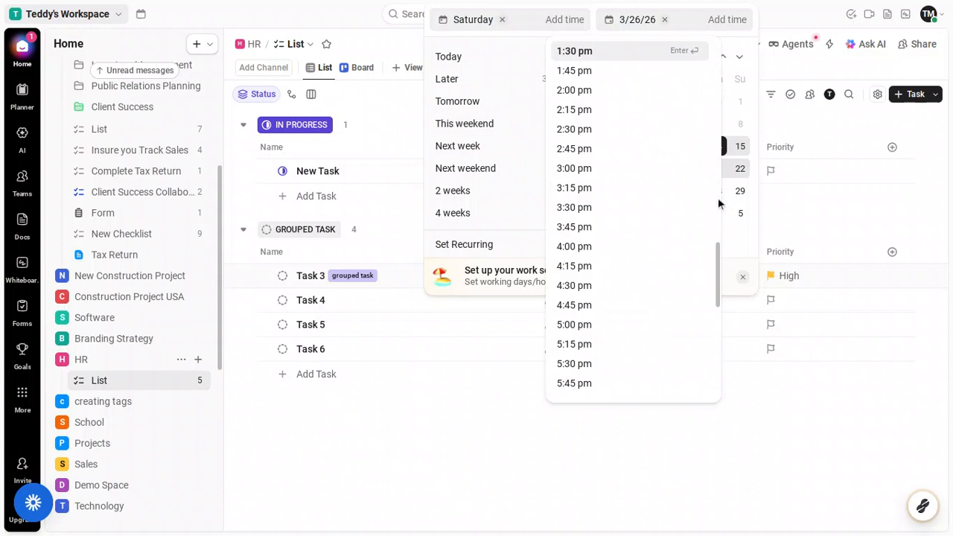
pyautogui.click(618, 207)
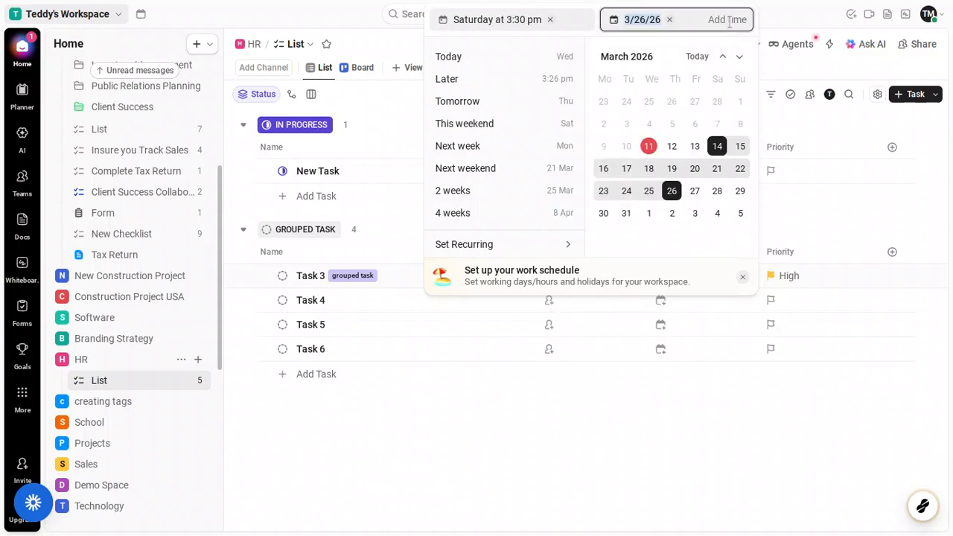
# Step: Add a due time of 4:30 pm to Task 3 and close the date picker
pyautogui.click(729, 21)
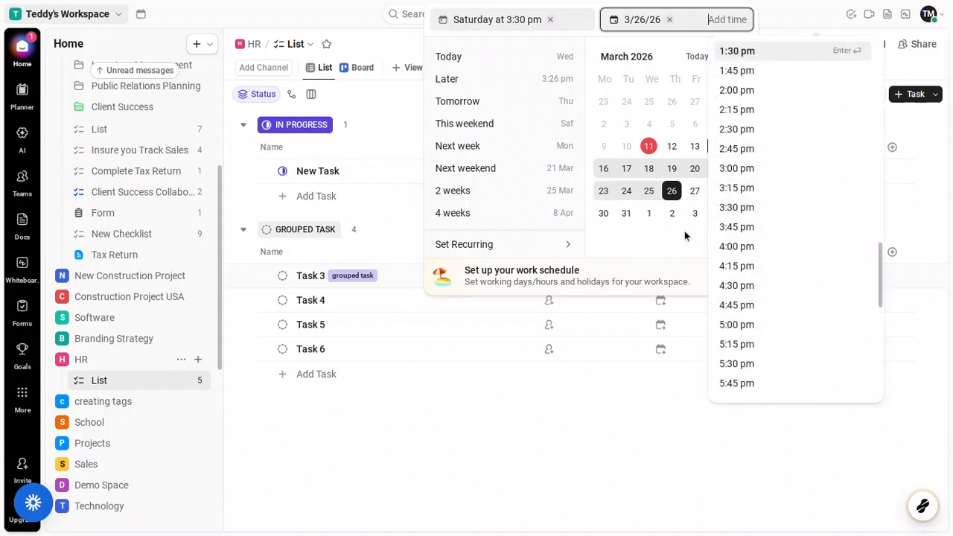
pyautogui.click(760, 286)
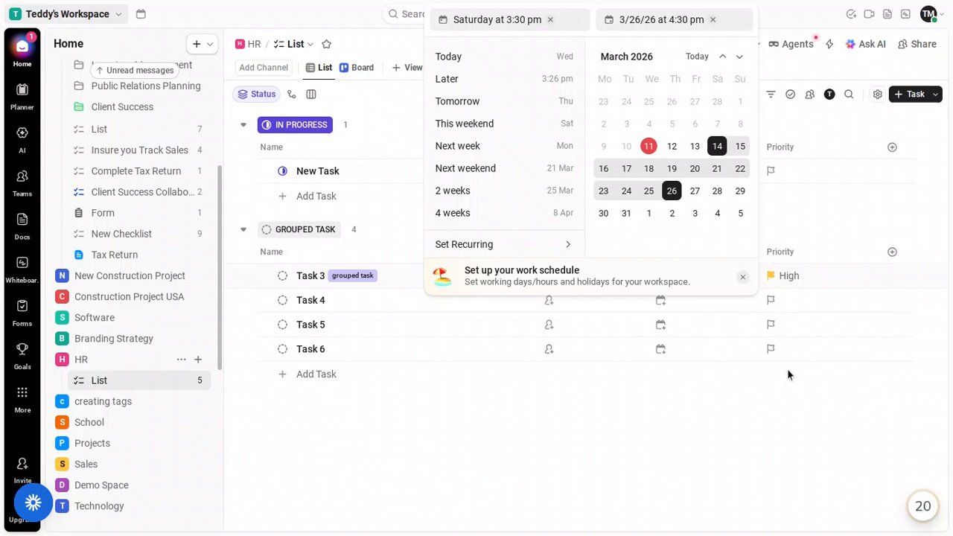
pyautogui.click(746, 364)
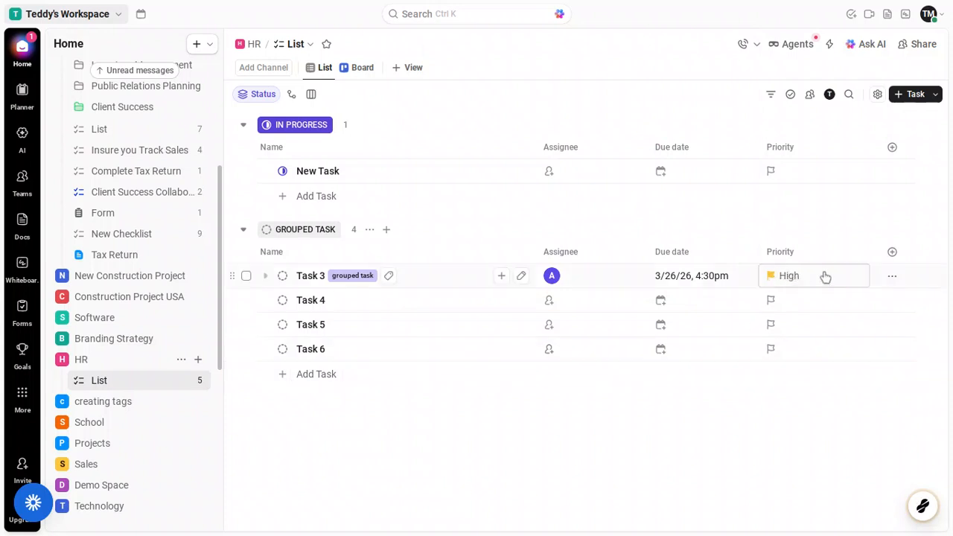
pyautogui.click(893, 277)
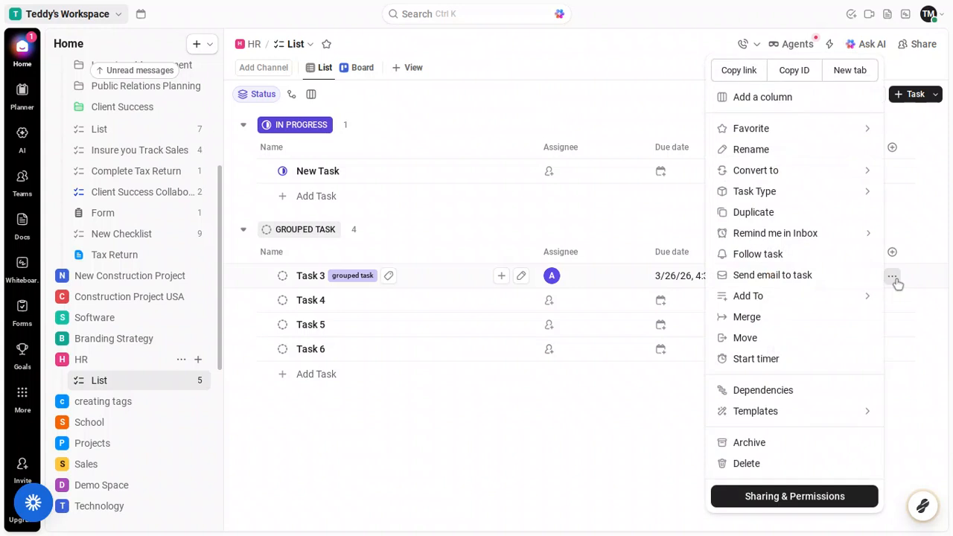
pyautogui.moveTo(771, 177)
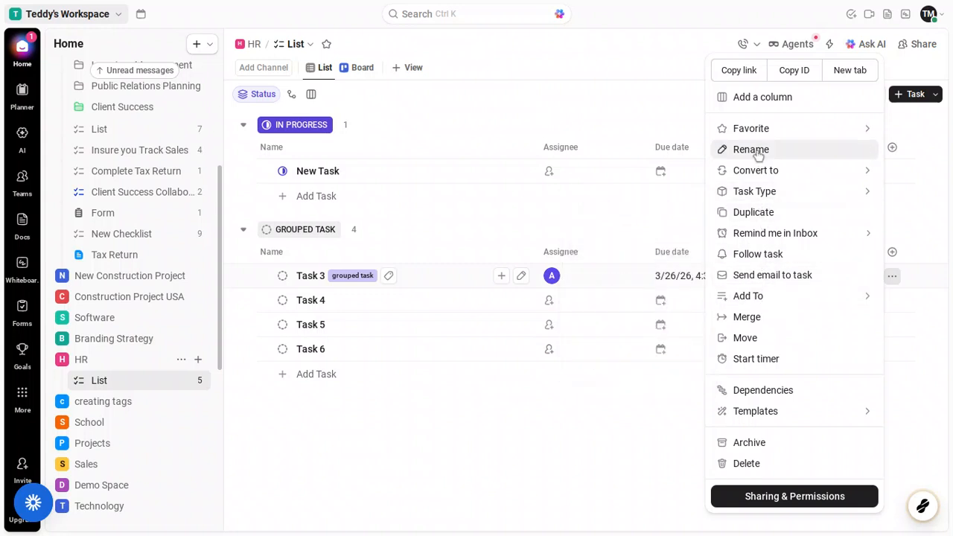
pyautogui.moveTo(761, 135)
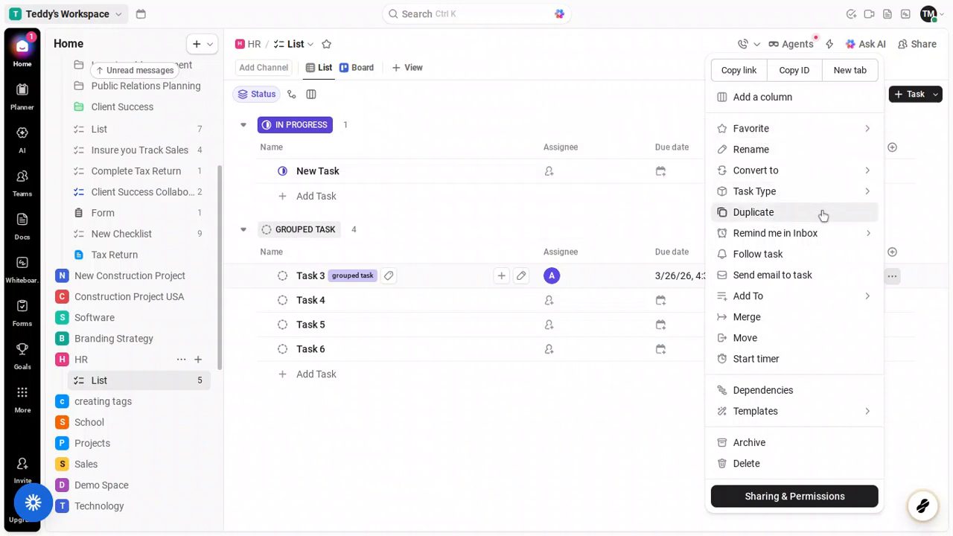
pyautogui.moveTo(812, 191)
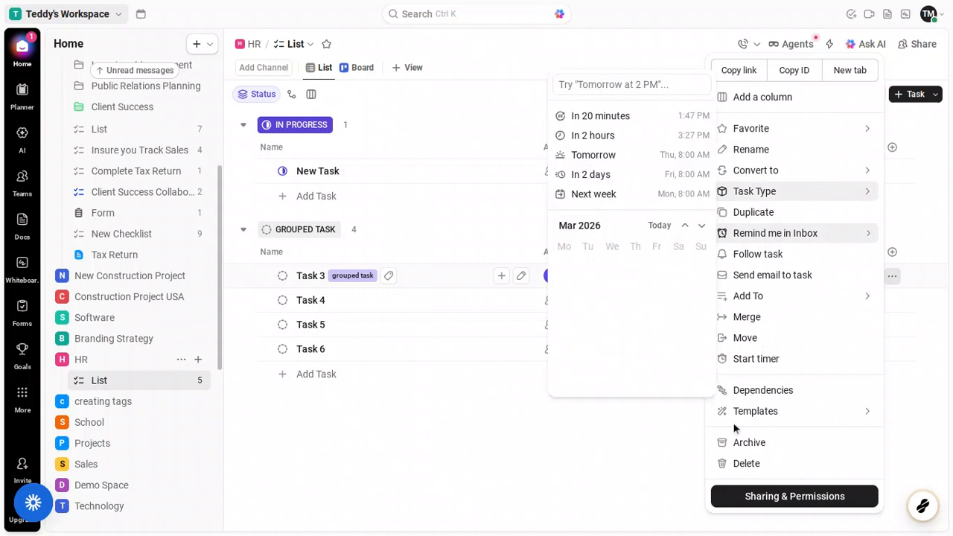
pyautogui.click(659, 434)
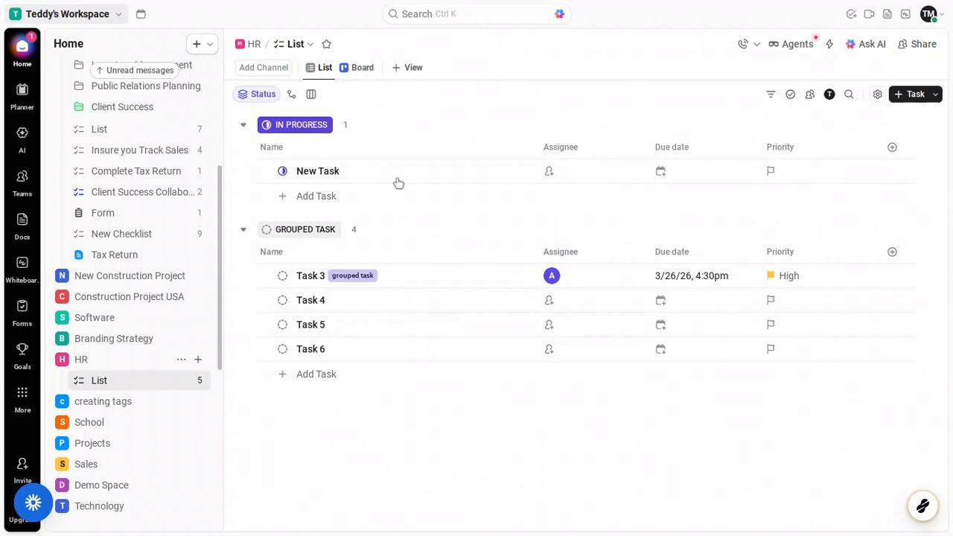
# Step: Add a Calendar view to the HR list, keeping its default name, and close the view customization settings
pyautogui.click(411, 68)
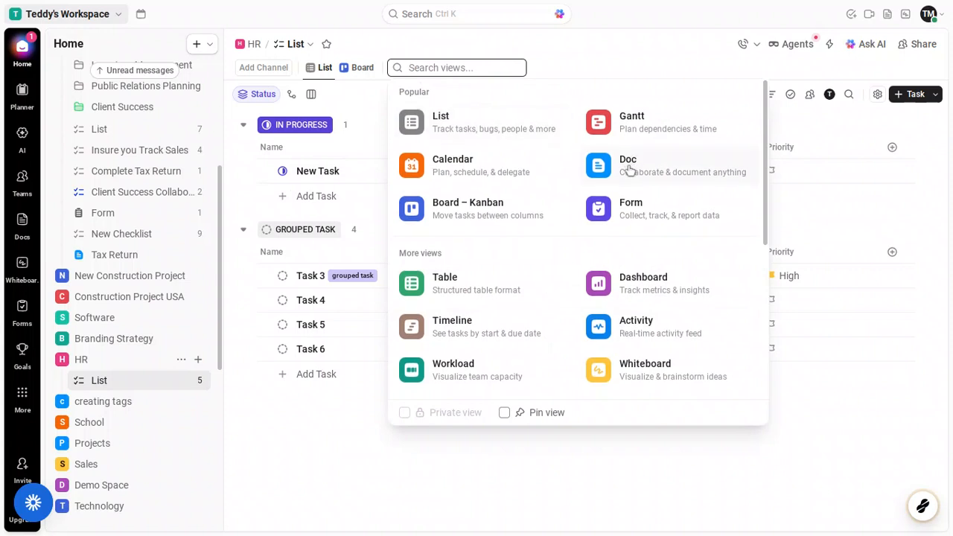
pyautogui.scroll(-5, 629, 170)
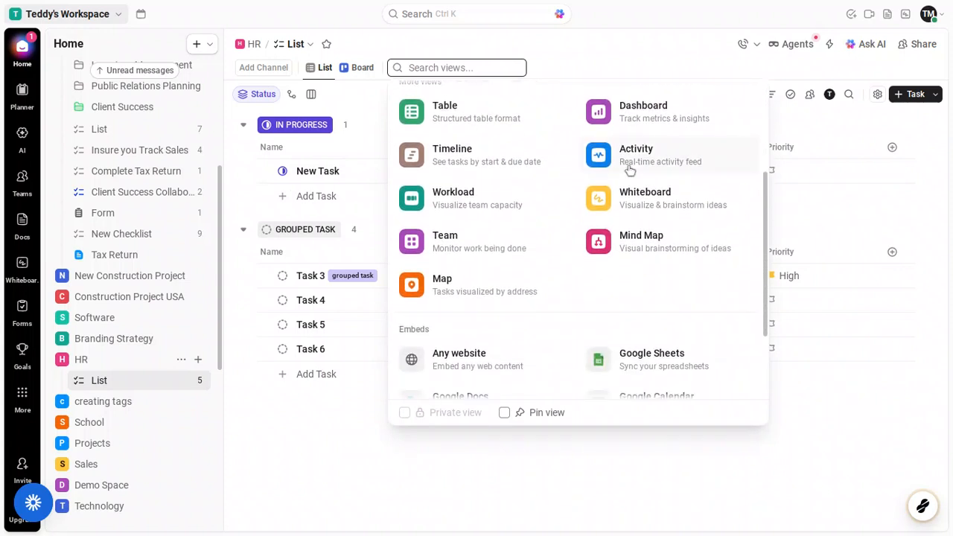
pyautogui.scroll(-3, 629, 170)
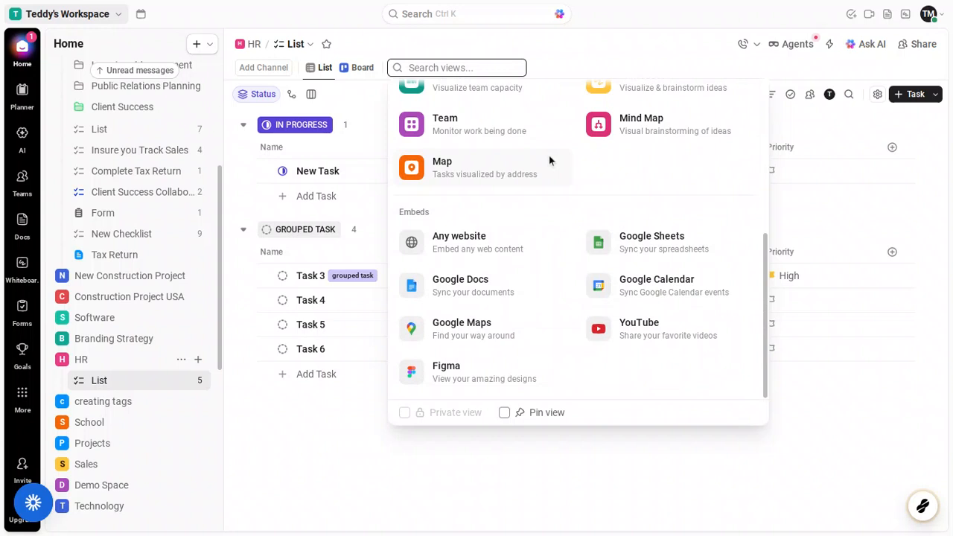
pyautogui.scroll(1, 549, 154)
pyautogui.scroll(1, 549, 155)
pyautogui.scroll(1, 548, 155)
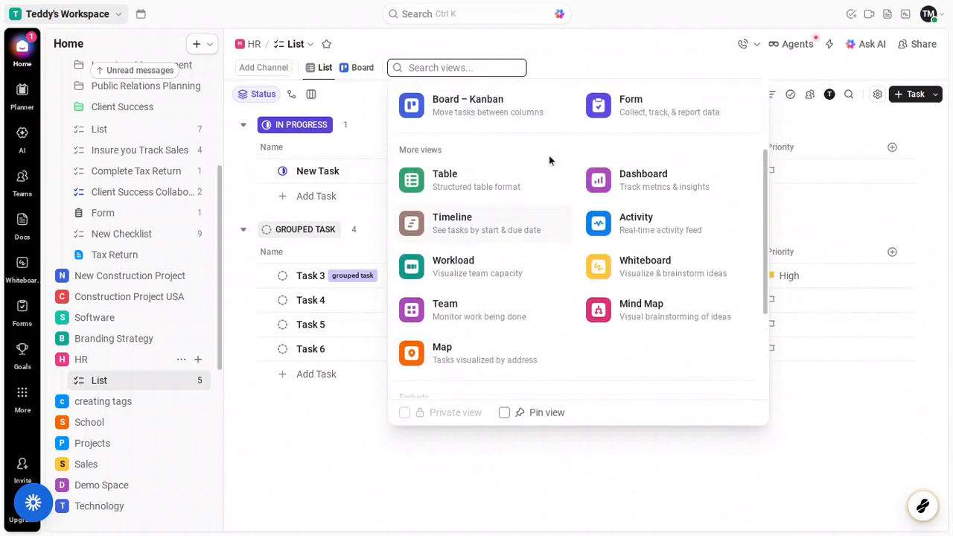
pyautogui.scroll(1, 549, 155)
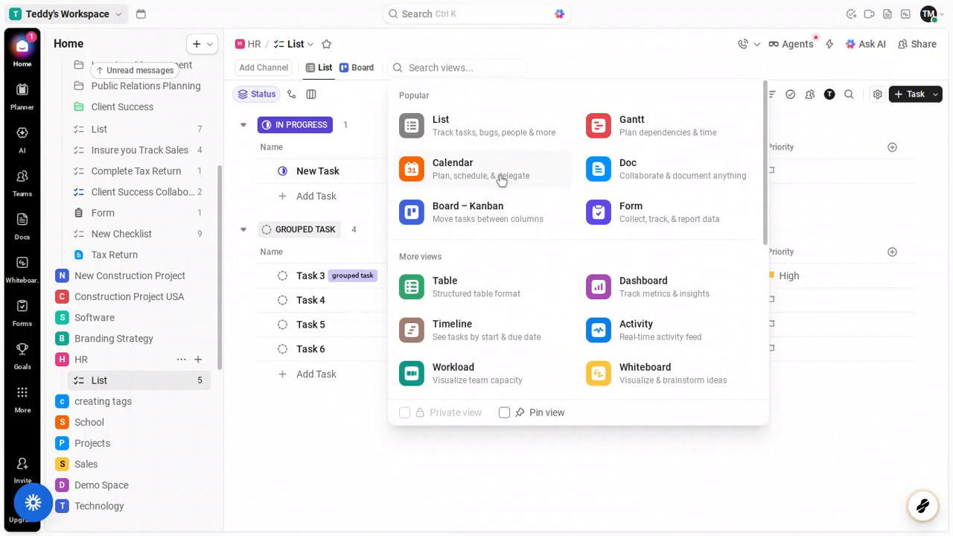
pyautogui.click(502, 181)
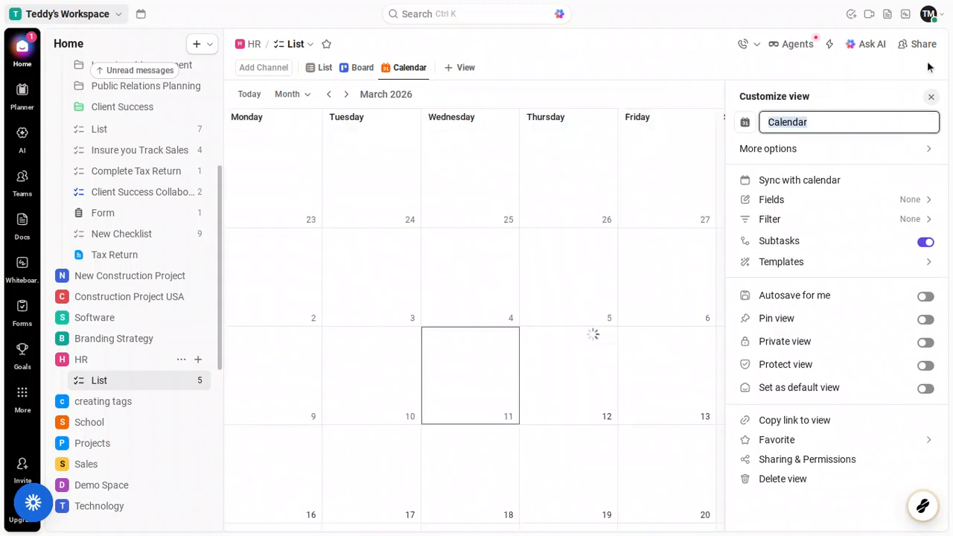
pyautogui.click(935, 99)
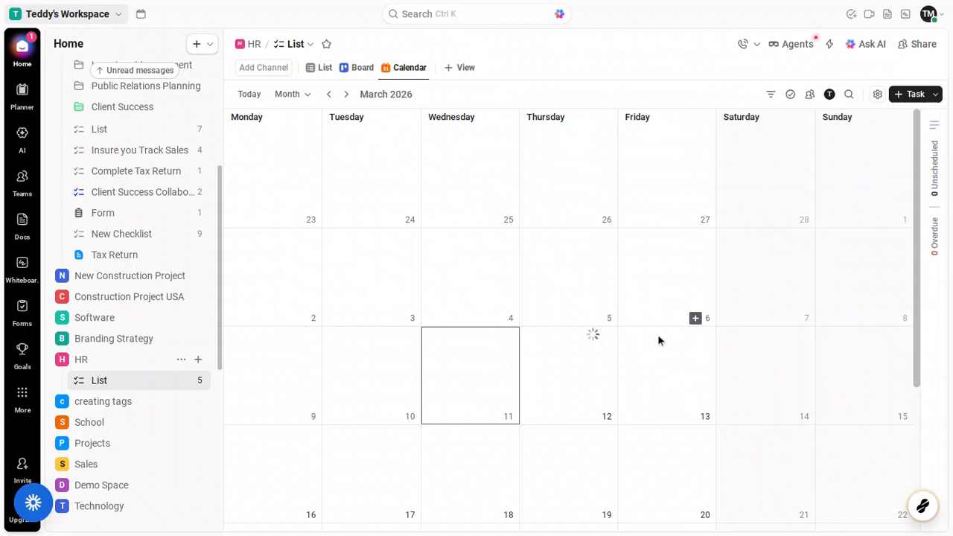
# Step: Create a task named "New Task" on Friday, March 6, 2026 in the calendar
pyautogui.click(695, 319)
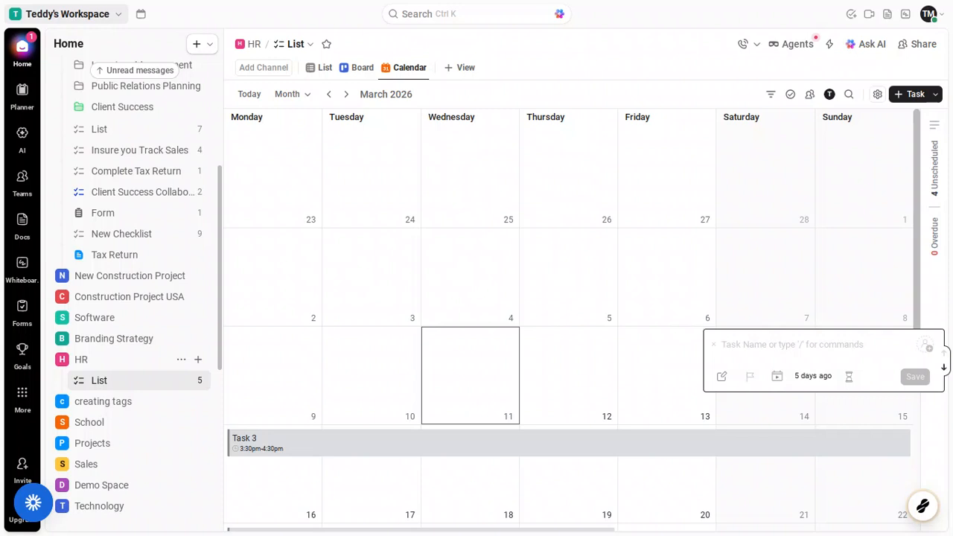
pyautogui.write('New ')
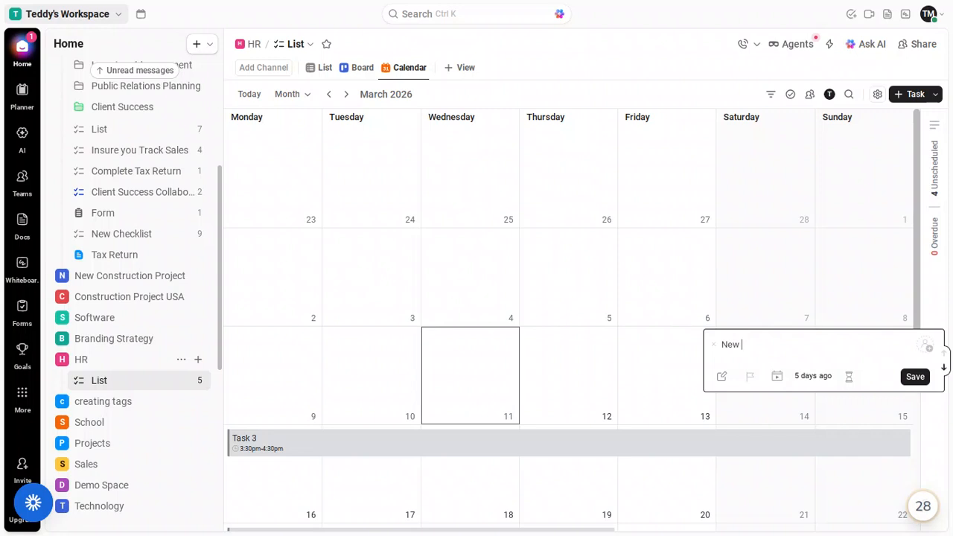
pyautogui.write('Task')
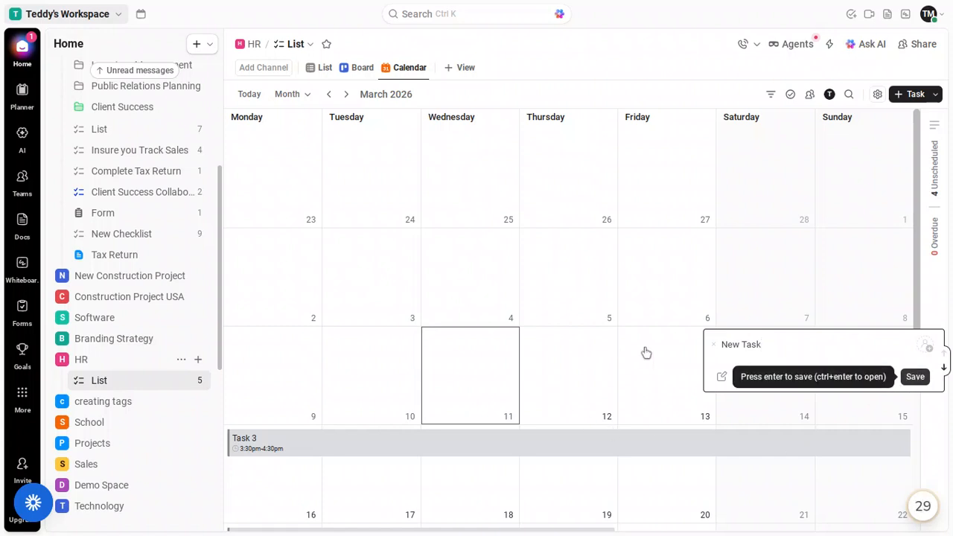
pyautogui.press('Return')
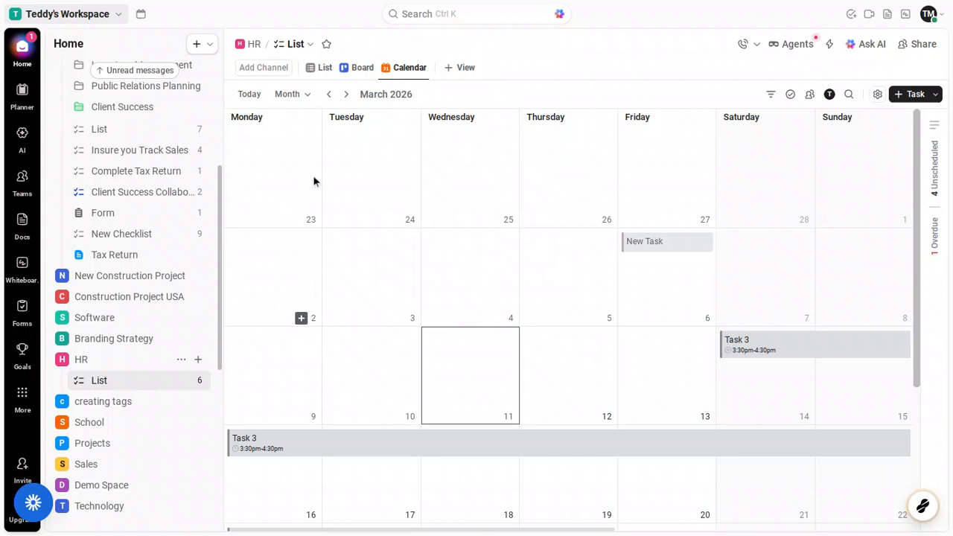
# Step: Open the list named List in the Bookeeping space and bring up its options for creating new items
pyautogui.click(104, 131)
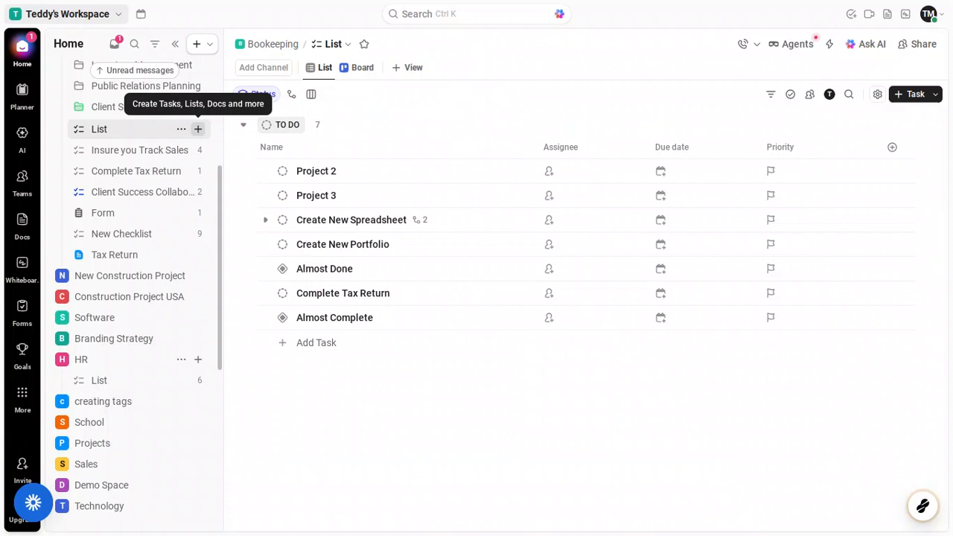
pyautogui.click(198, 130)
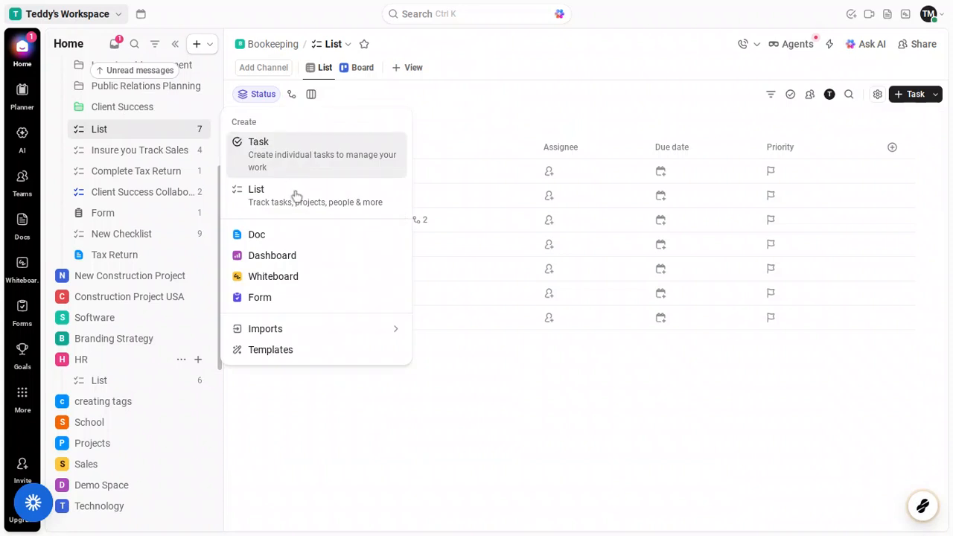